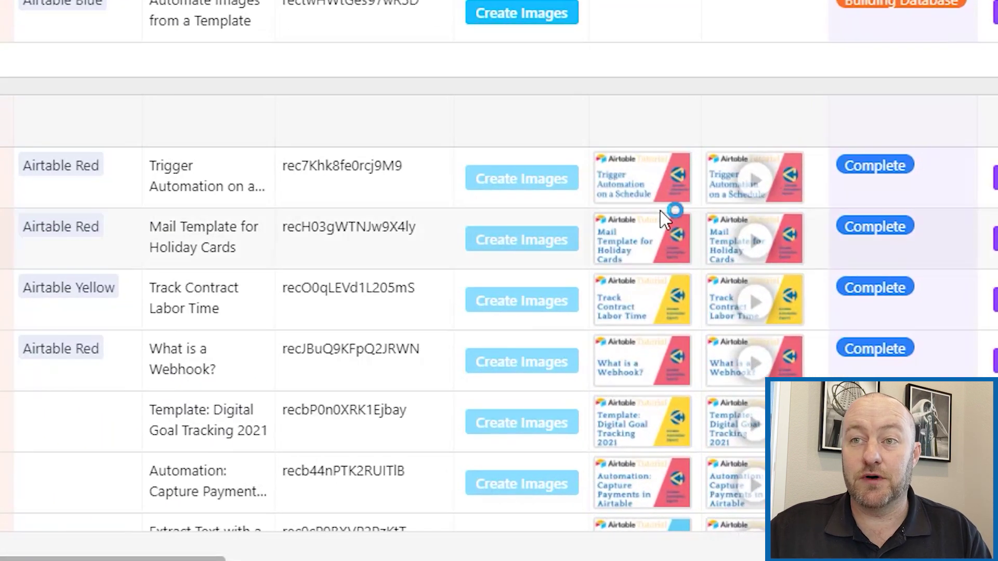
Step: View the YT Image attachment of the "Trigger Automation on a Schedule" record at full size and close it
left_click(700, 429)
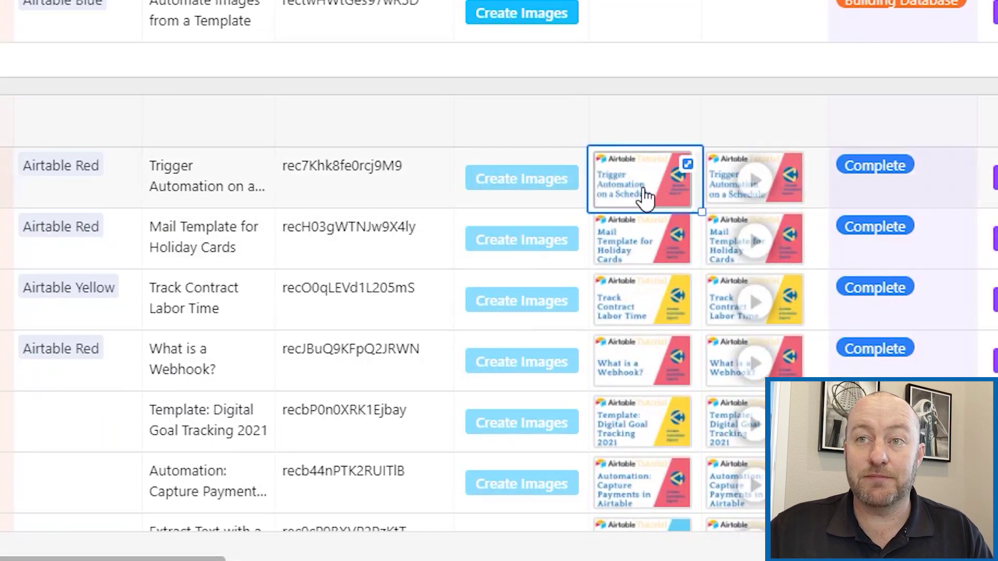
left_click(700, 428)
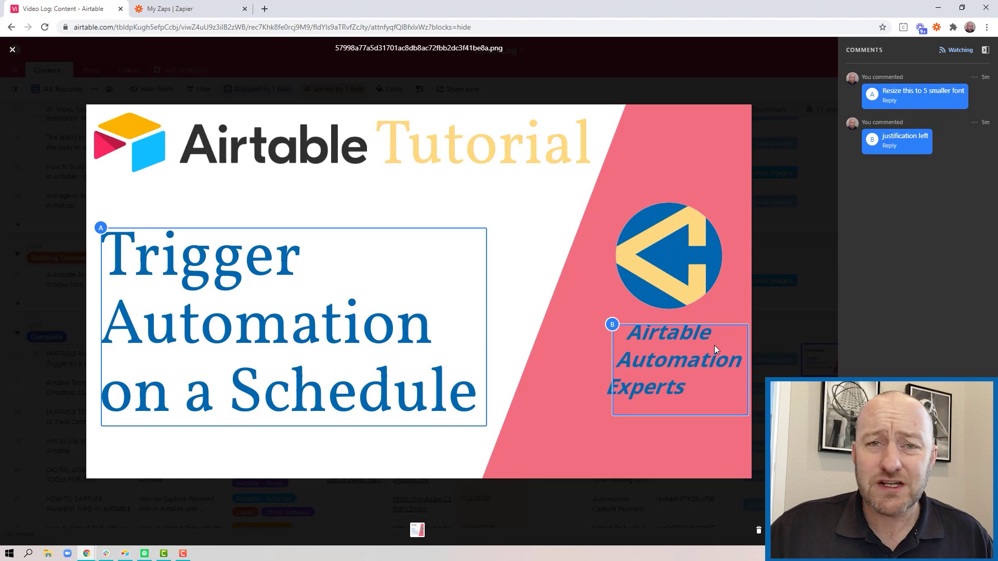
left_click(11, 52)
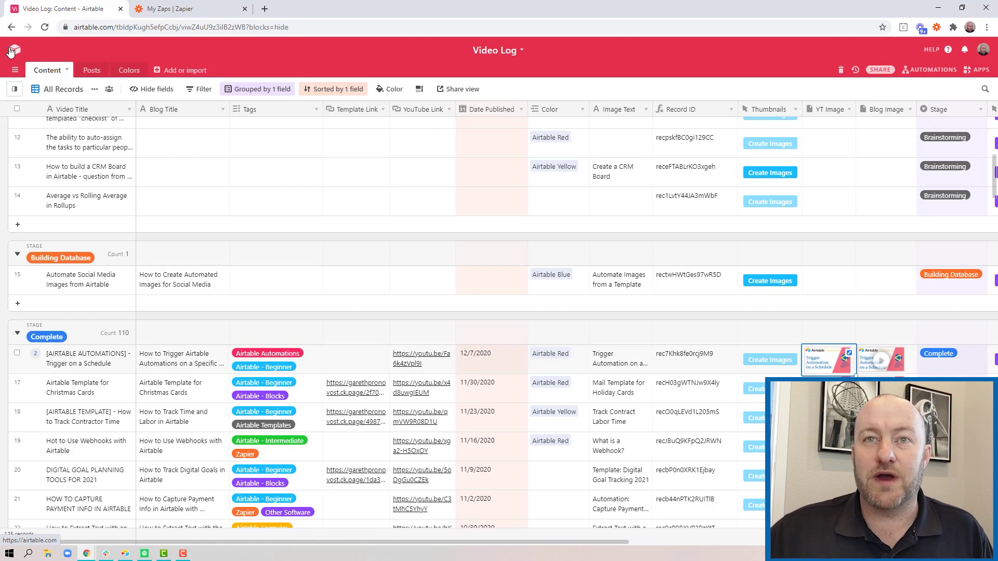
Step: Open bannerbear.com in a new browser tab, sign in and open the Create Thumbnails project
left_click(264, 8)
type("bannerbear.com")
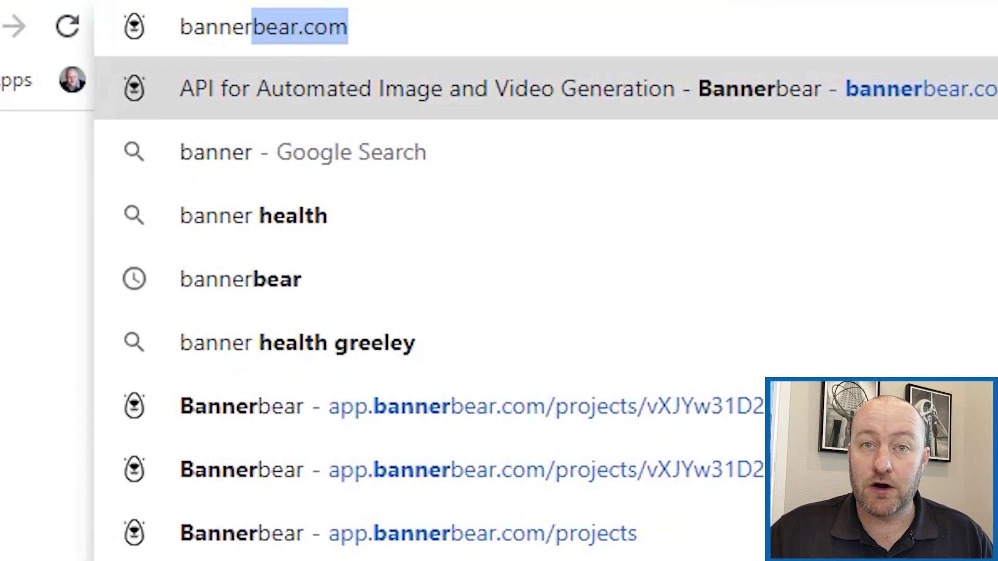
key("Return")
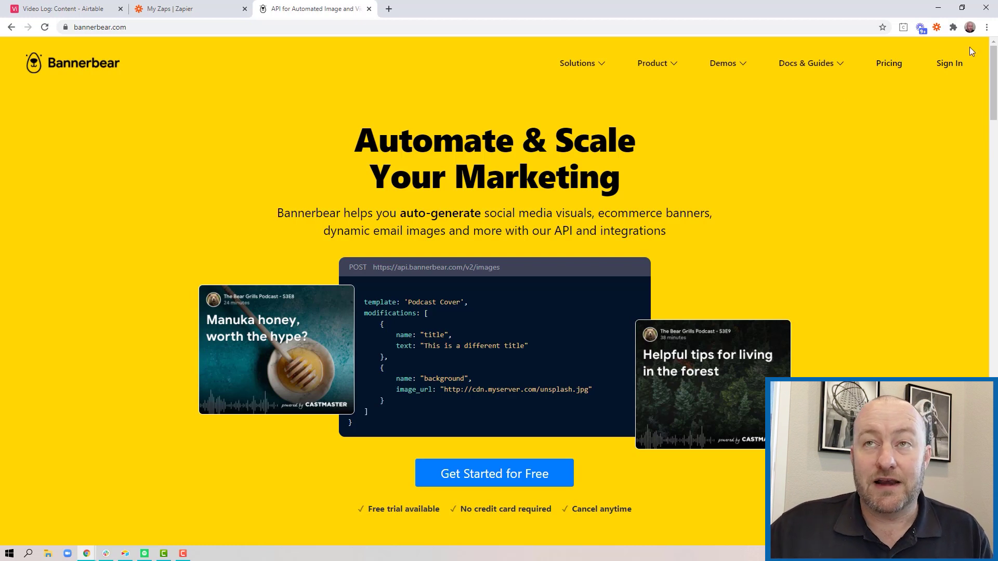
left_click(948, 64)
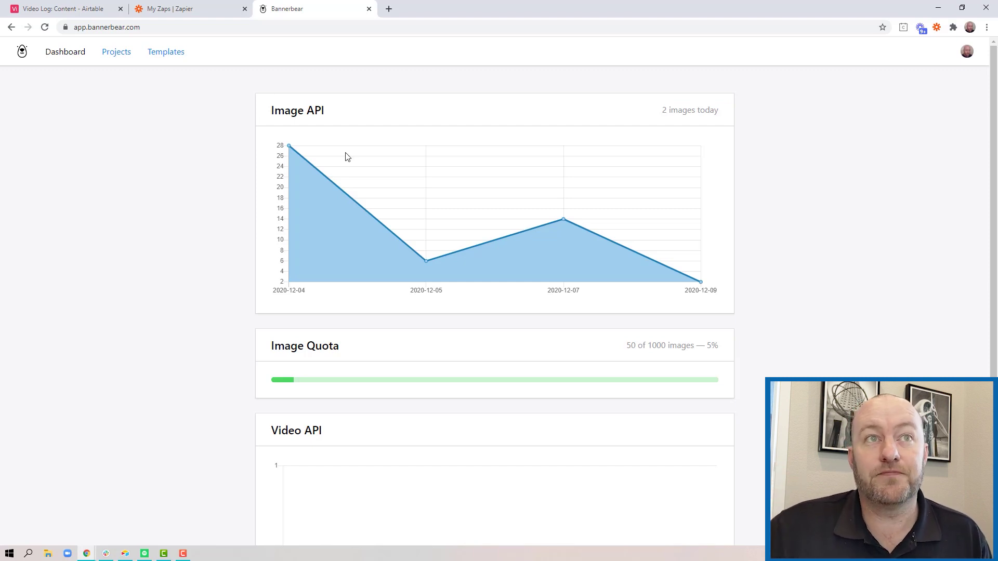
left_click(115, 52)
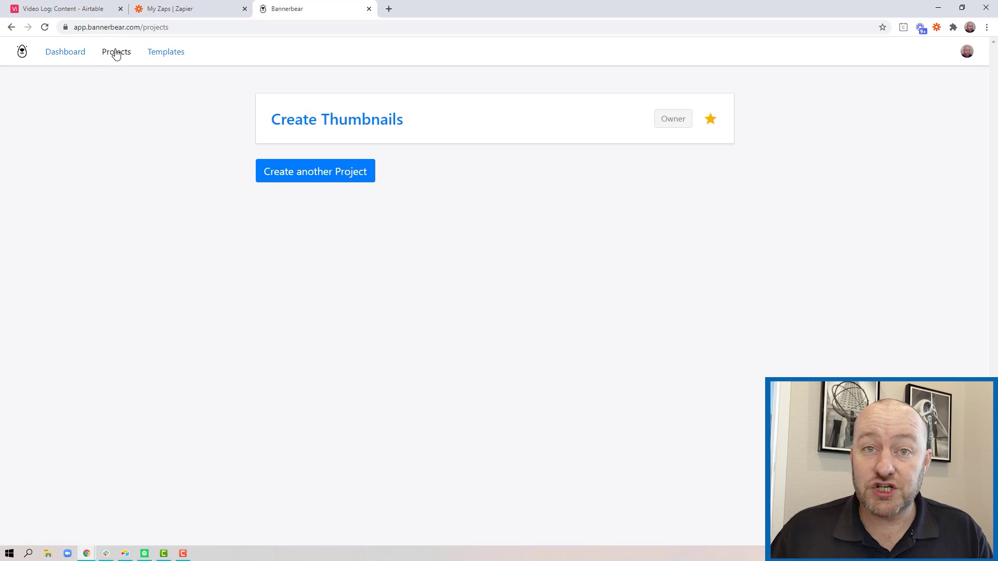
left_click(312, 127)
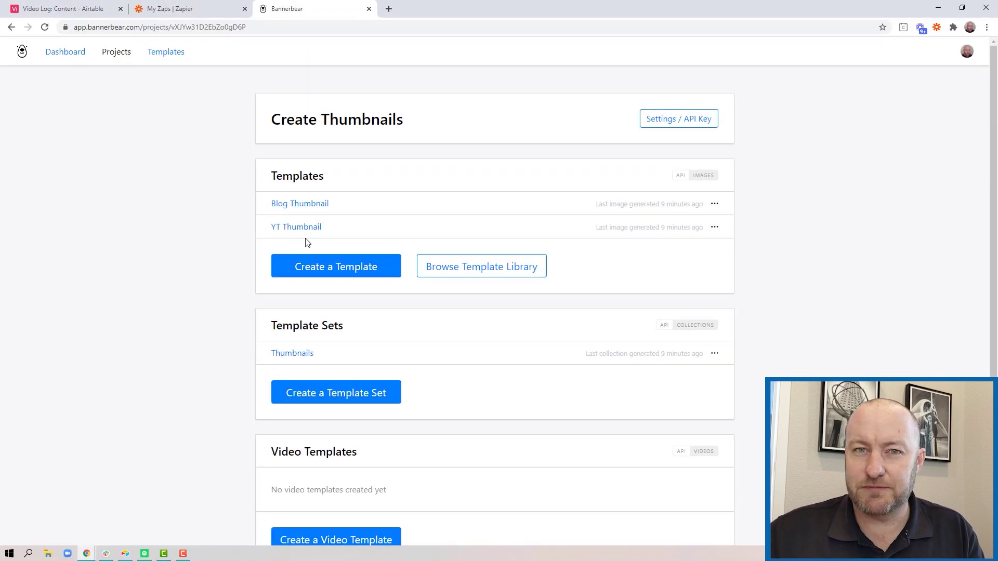
Step: Switch to Zapier, open the Thumbnail Creation (Webhook) zap and review its Catch Hook, Find Record and Create Collection steps
left_click(185, 12)
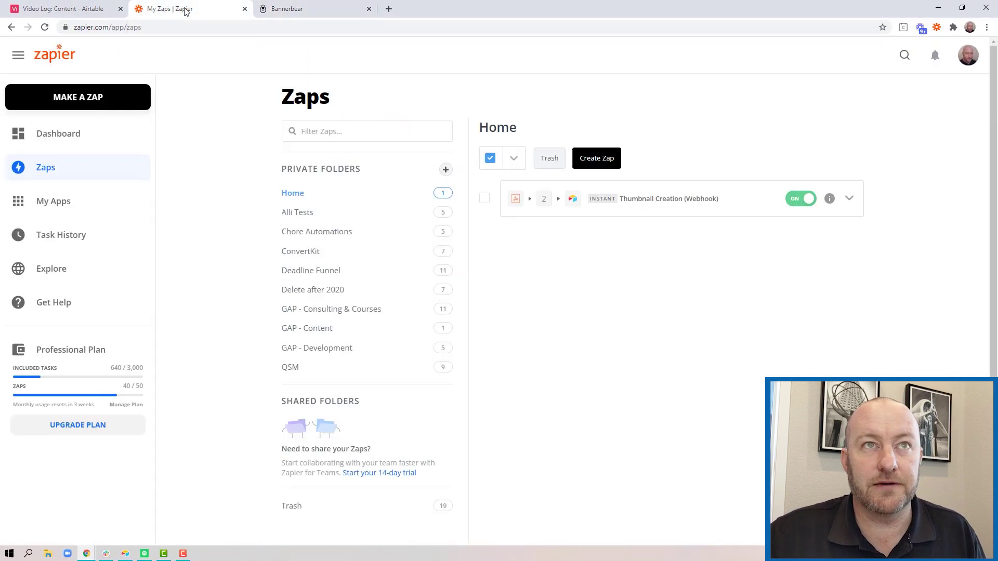
left_click(633, 201)
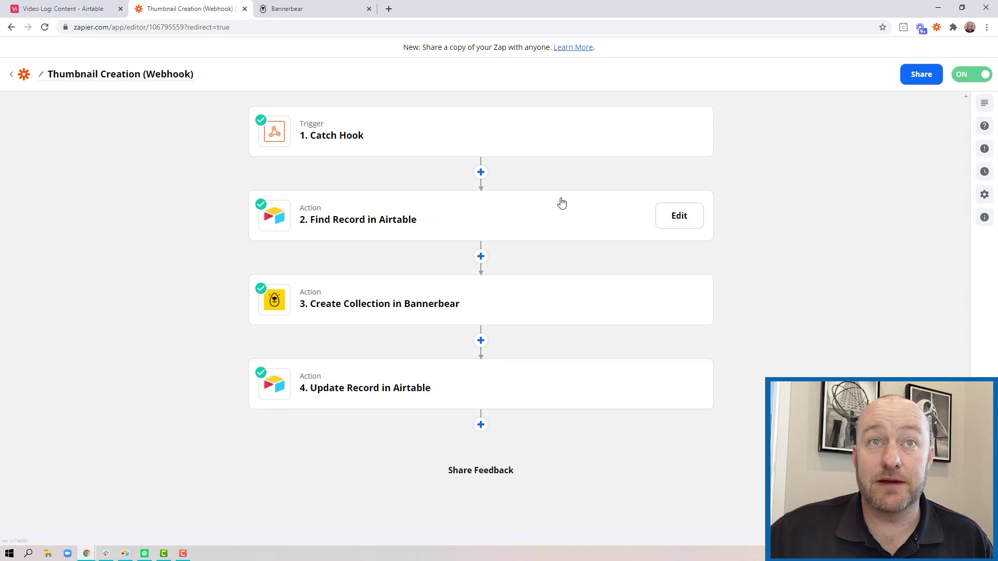
left_click(334, 139)
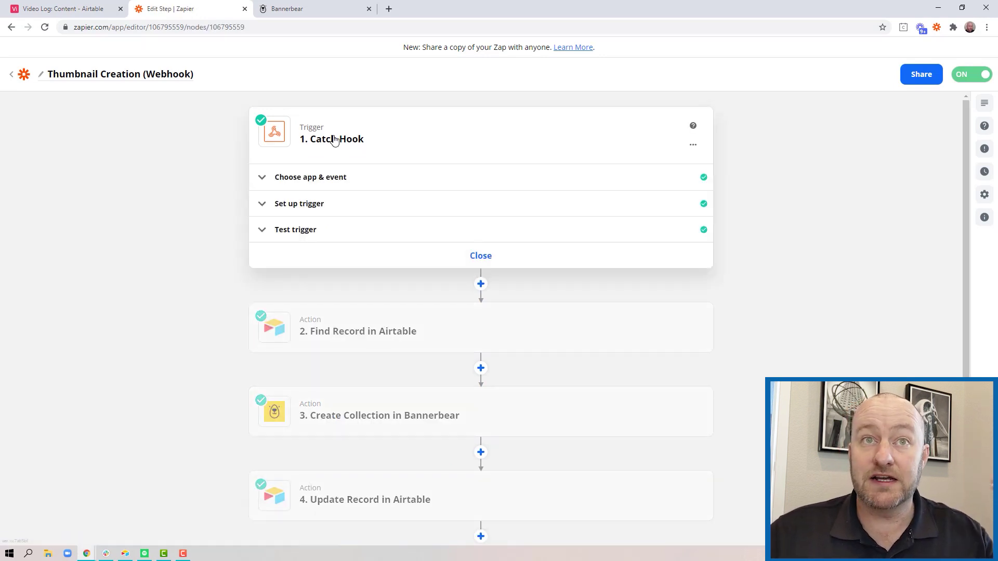
left_click(370, 326)
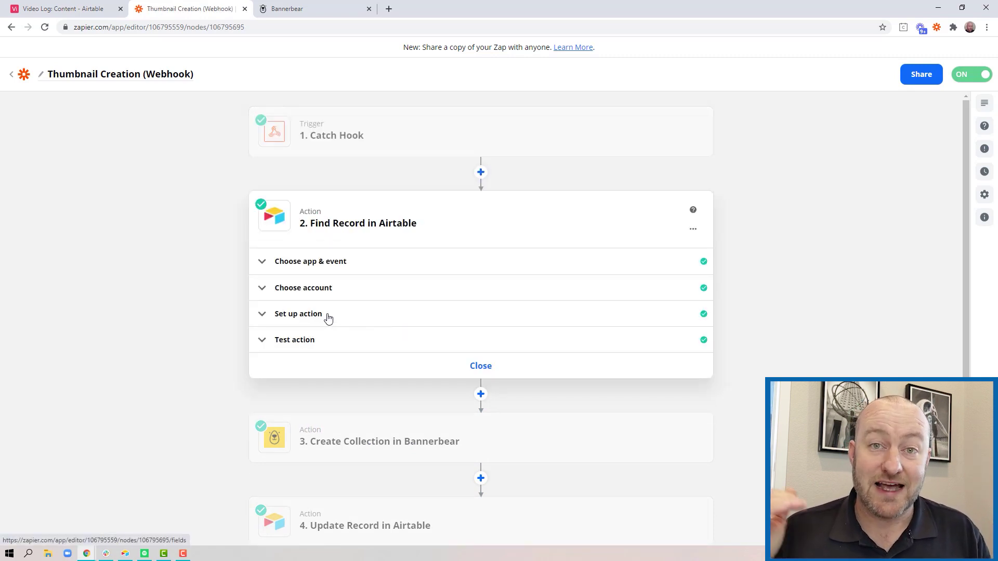
scroll(202, 322, "down", 3)
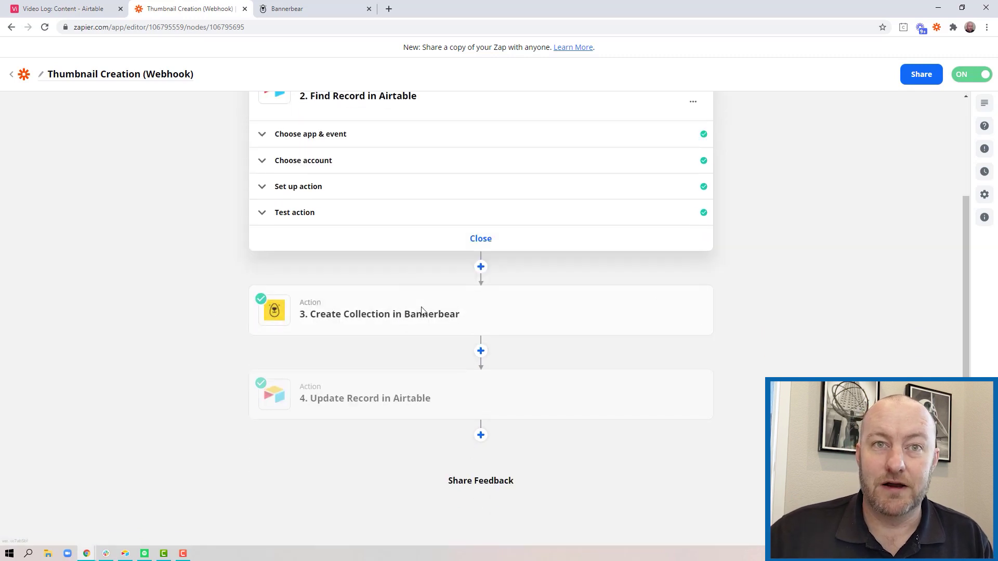
left_click(372, 313)
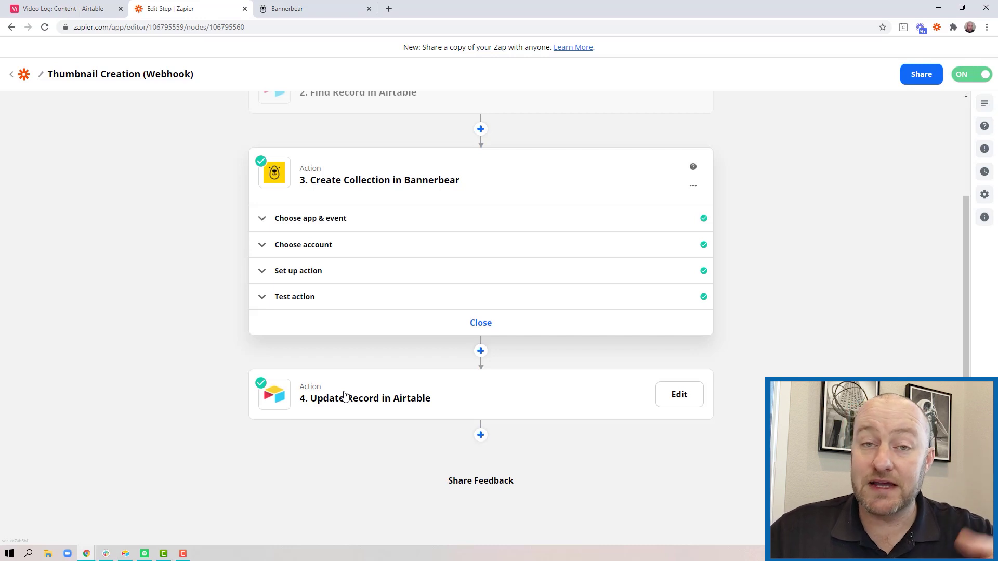
Step: Switch to Airtable and open the Thumbnails button field's settings to examine its complete URL formula
left_click(90, 7)
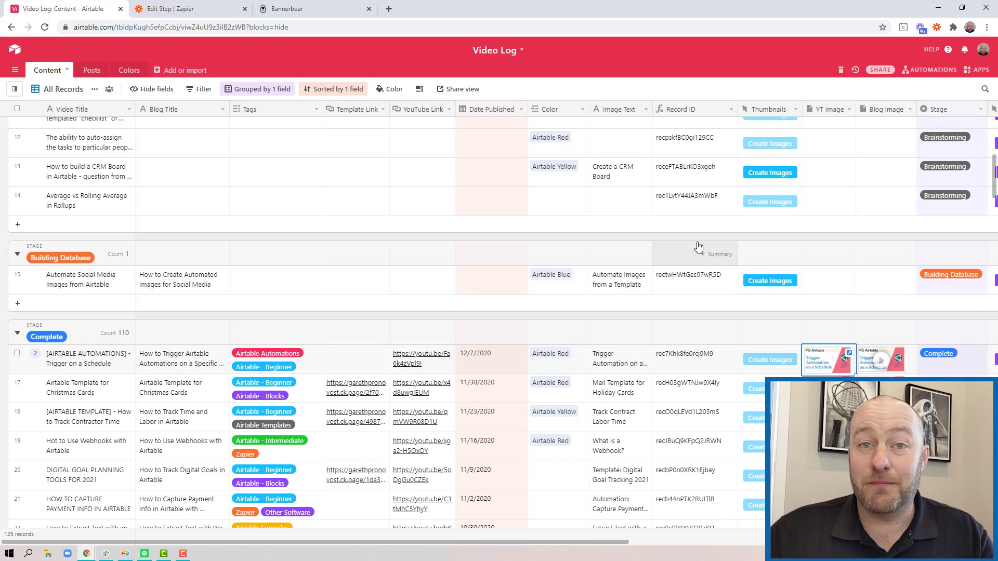
double_click(779, 110)
left_click_drag(677, 282, 796, 307)
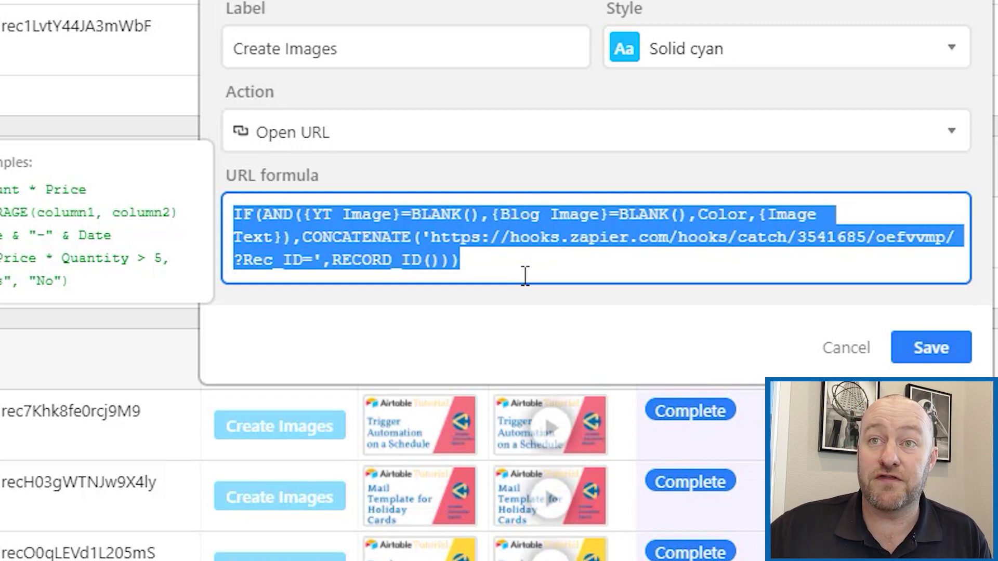
left_click(343, 257)
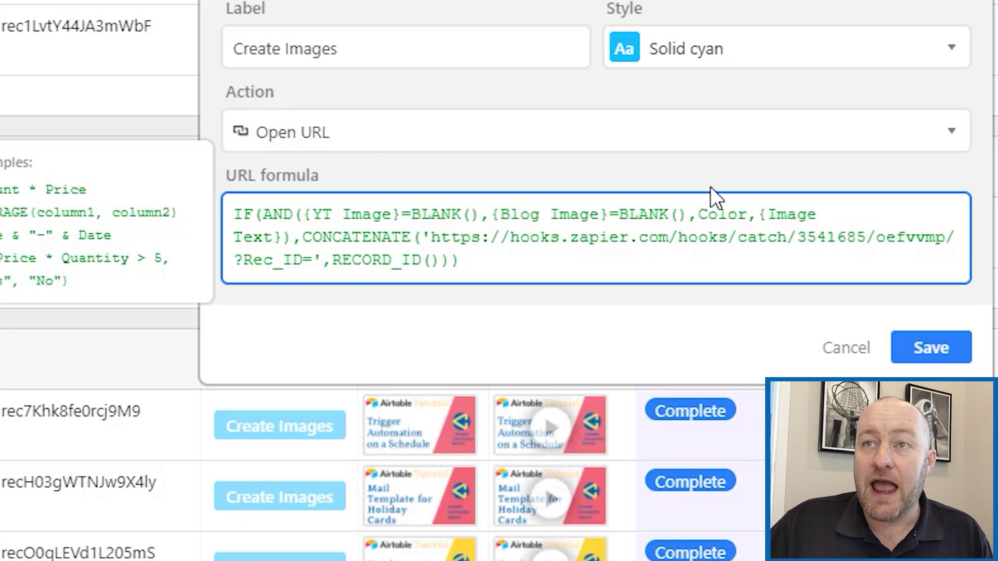
Step: Examine the formula's Image Text condition, CONCATENATE part and Rec_ID parameter, and close the Thumbnails field settings
left_click_drag(759, 206, 297, 244)
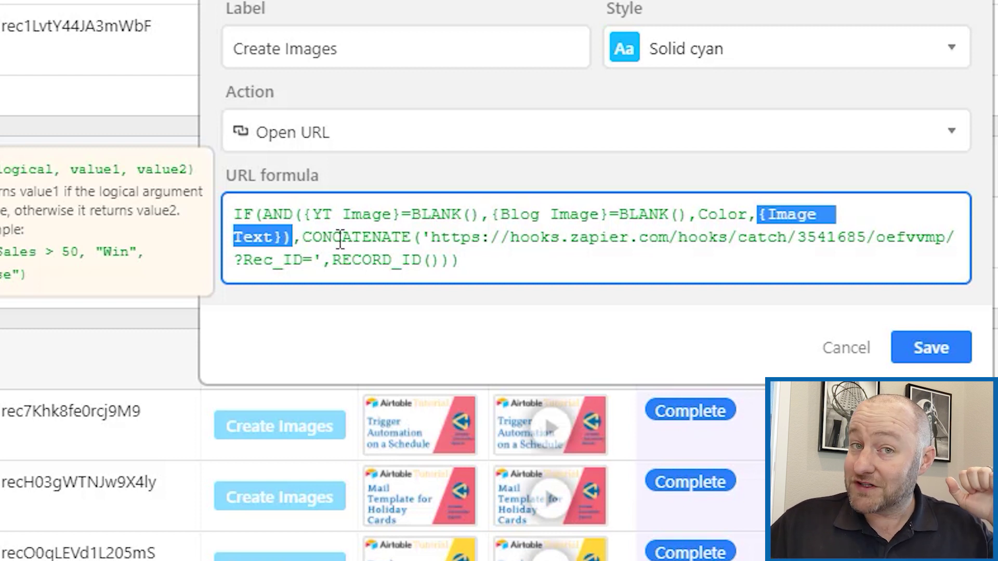
left_click_drag(305, 237, 488, 260)
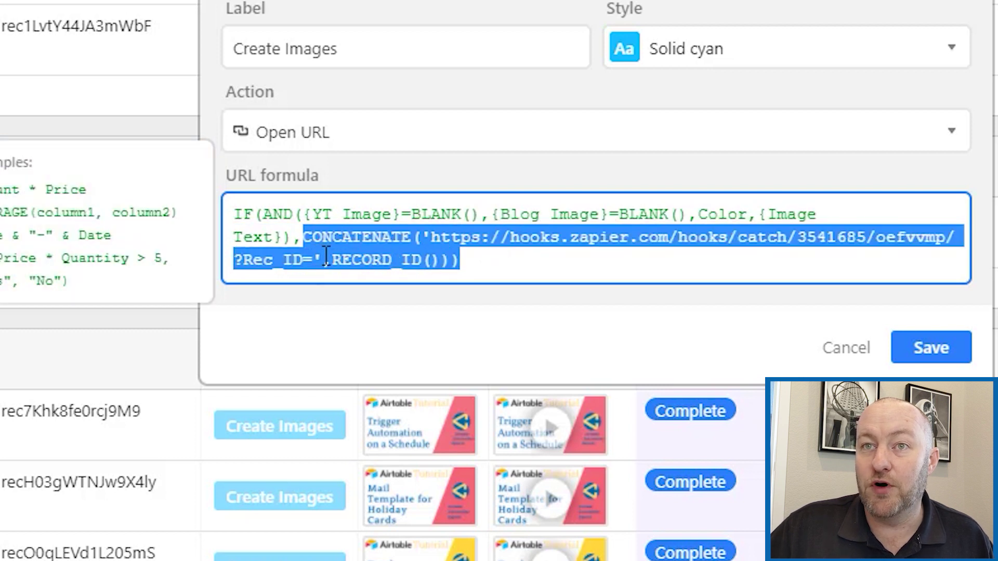
left_click(344, 250)
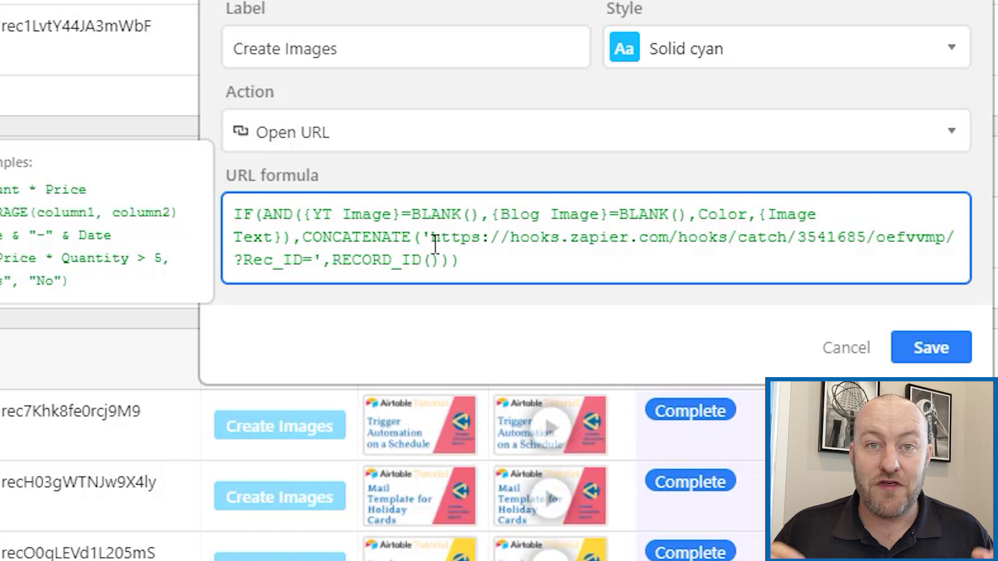
left_click_drag(431, 238, 319, 262)
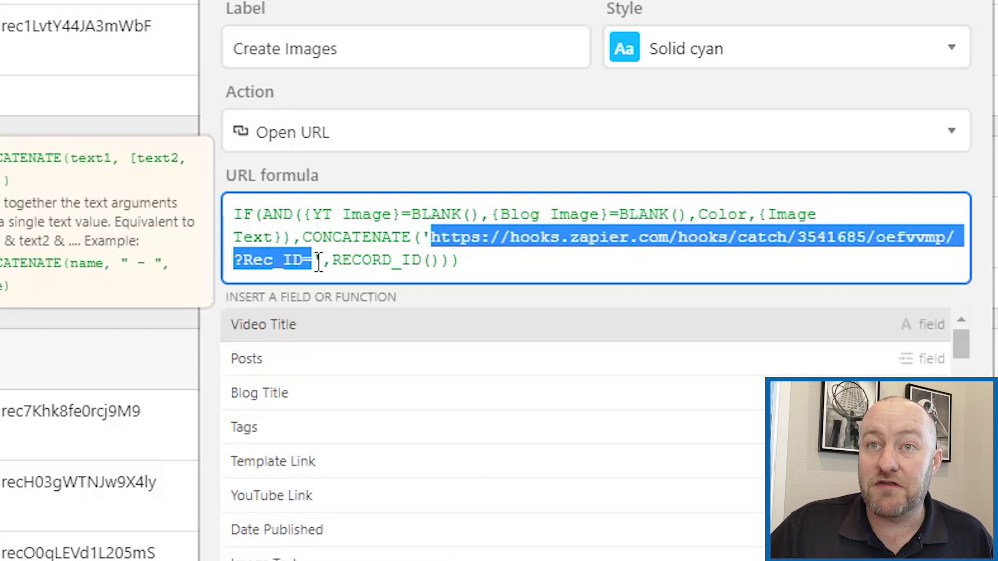
left_click(239, 260)
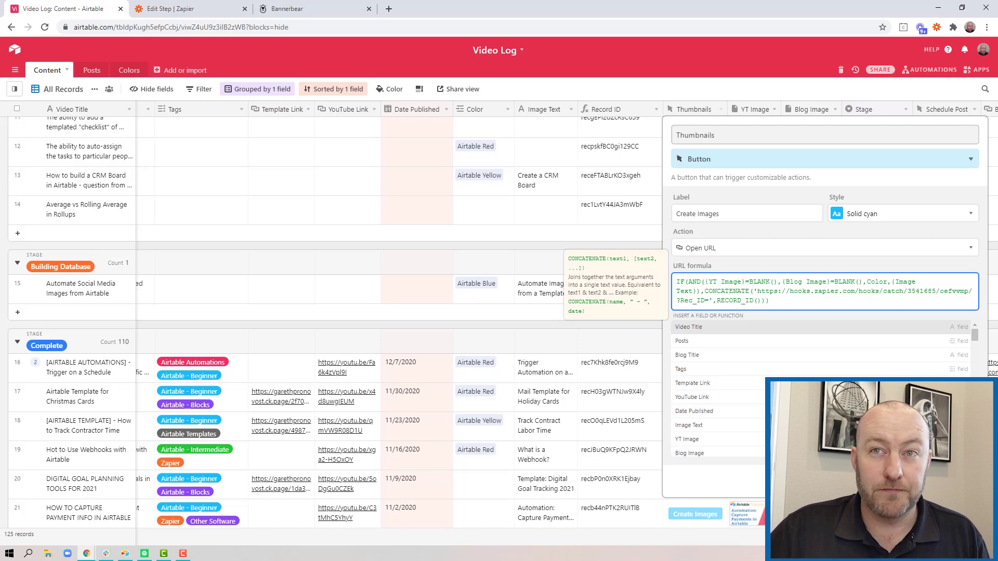
left_click(931, 334)
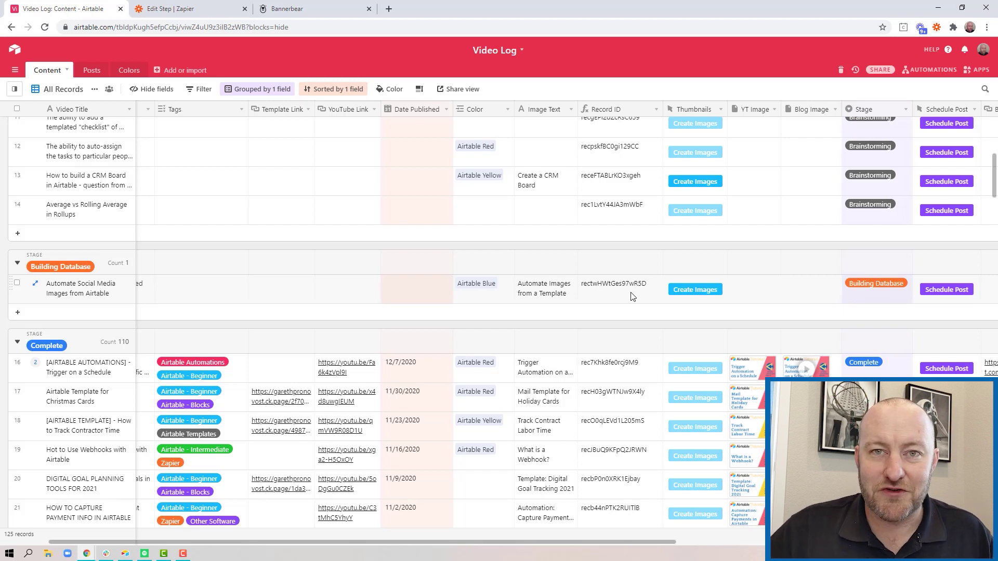
Step: Check the YT Image and Blog Image cells of the Building Database record, and review the zap's step sequence in Zapier
left_click_drag(753, 290, 803, 289)
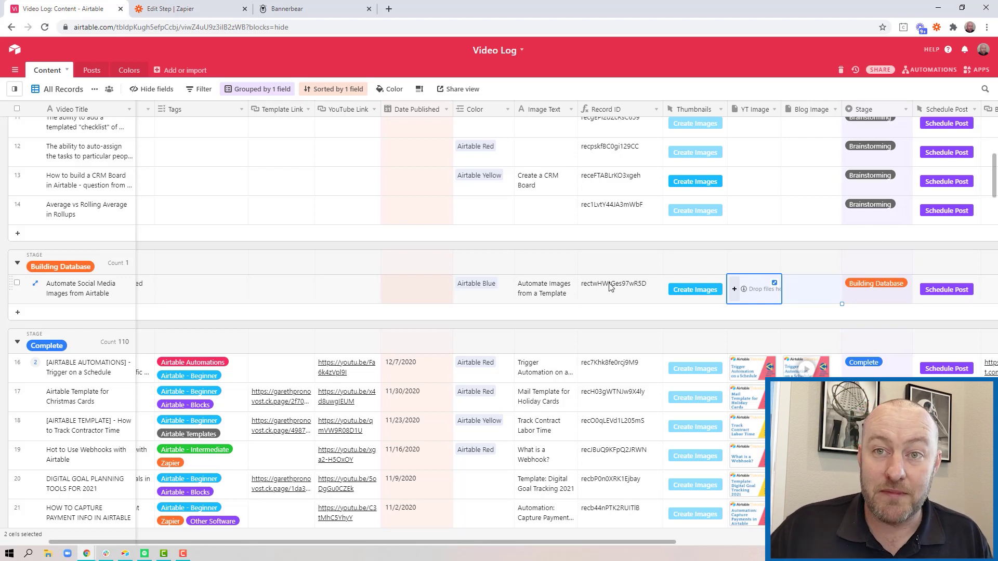
left_click(183, 5)
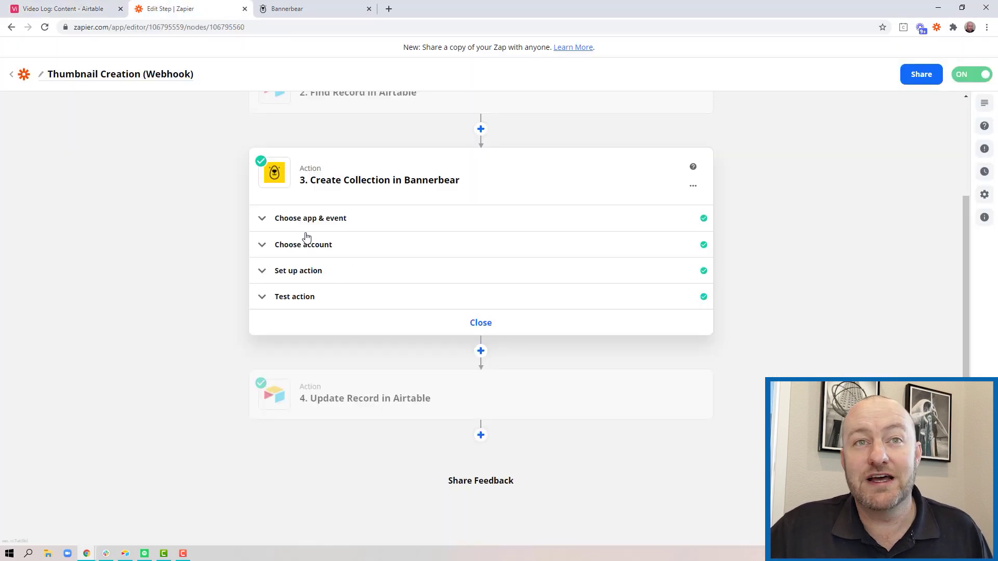
scroll(222, 260, "up", 3)
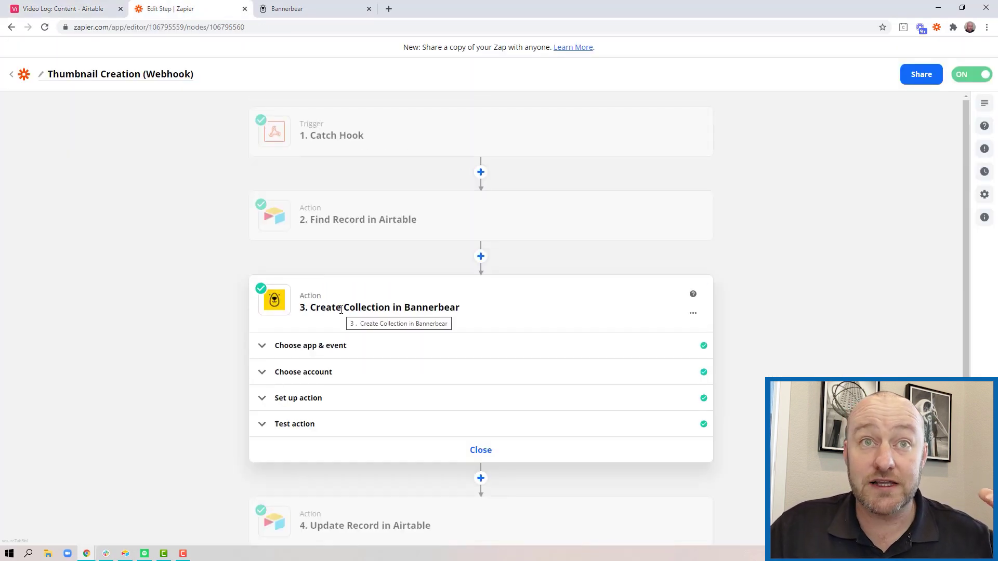
scroll(251, 318, "down", 2)
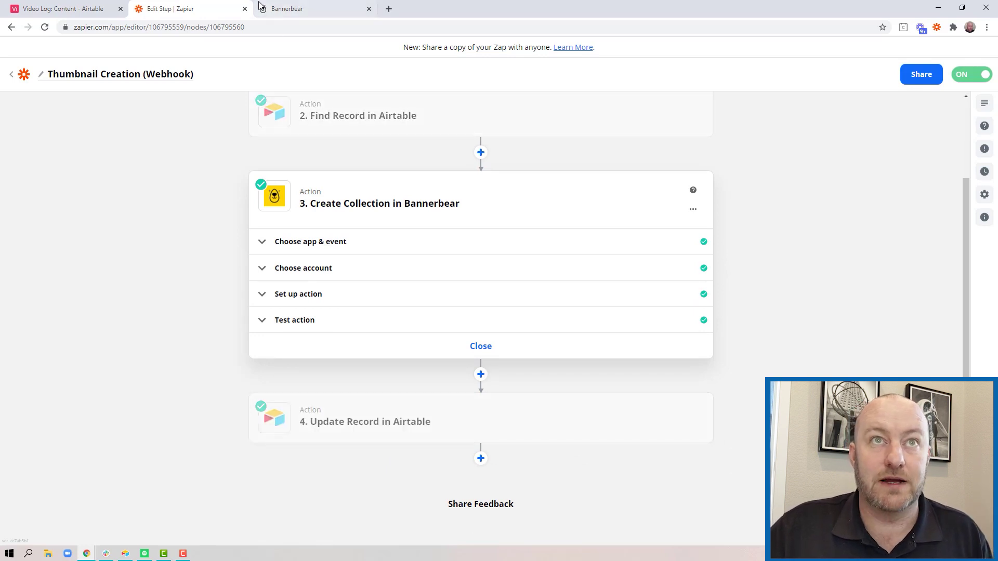
Step: Back in Airtable, run Create Images for the "Automate Social Media Images from Airtable" record and close the webhook response page
left_click(57, 6)
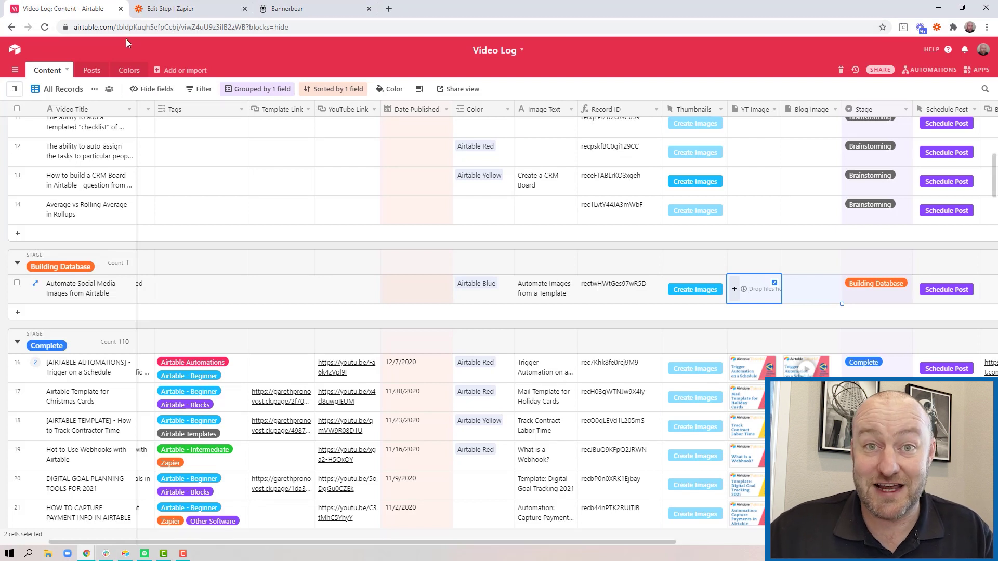
left_click(644, 292)
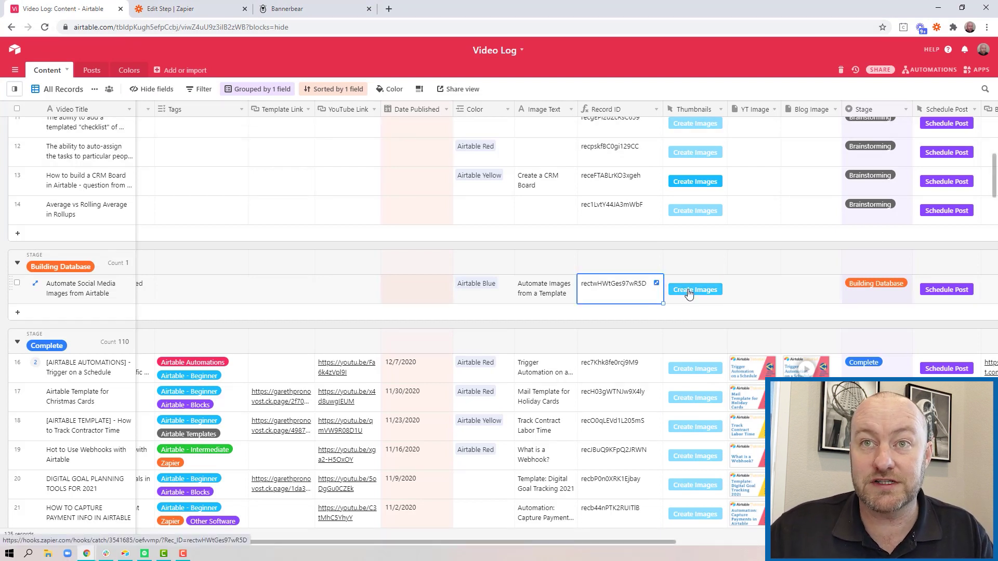
left_click(688, 292)
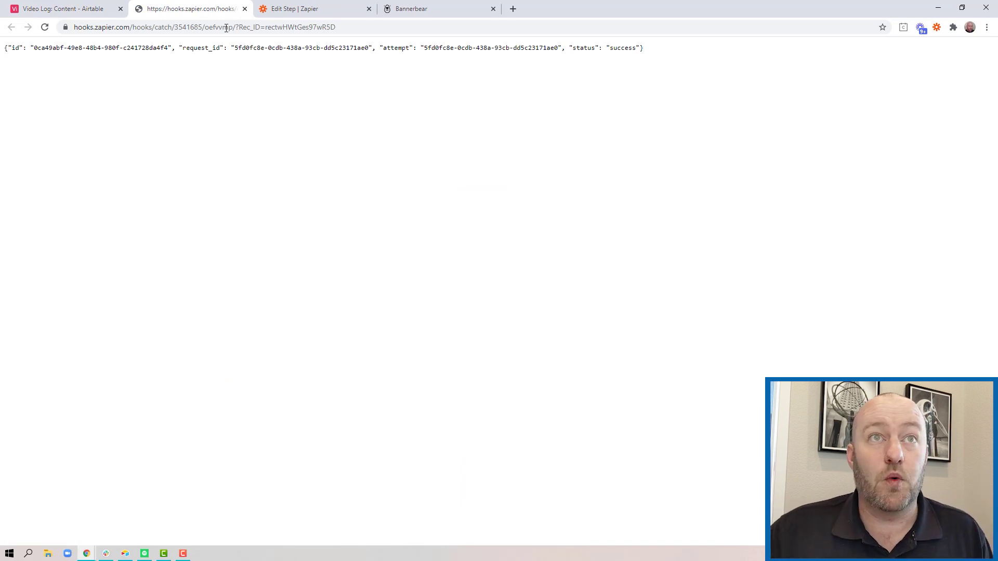
left_click(245, 9)
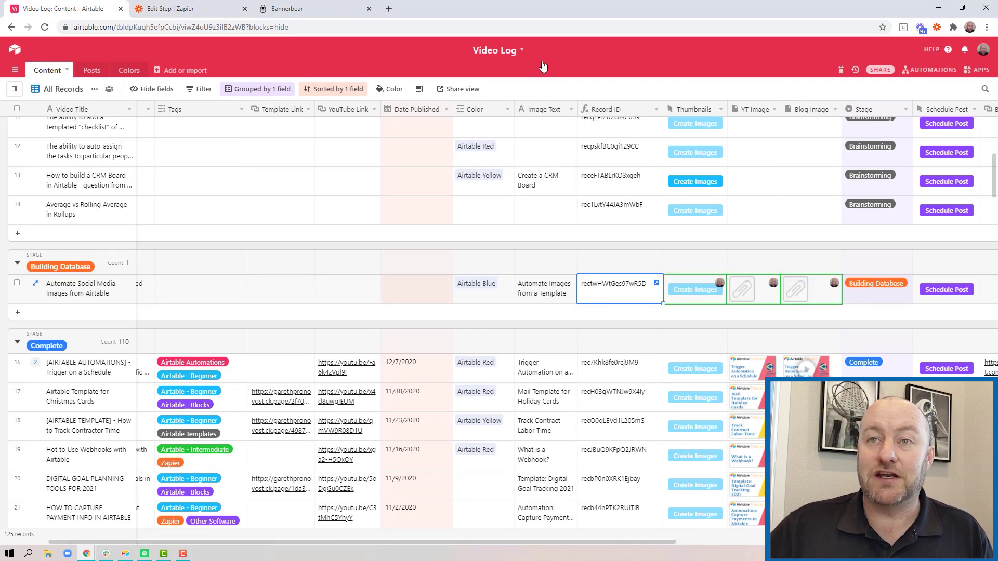
Step: View the generated YT Image and Blog Image of the Building Database record at full size and compare them with its Image Text
left_click(753, 297)
left_click(753, 297)
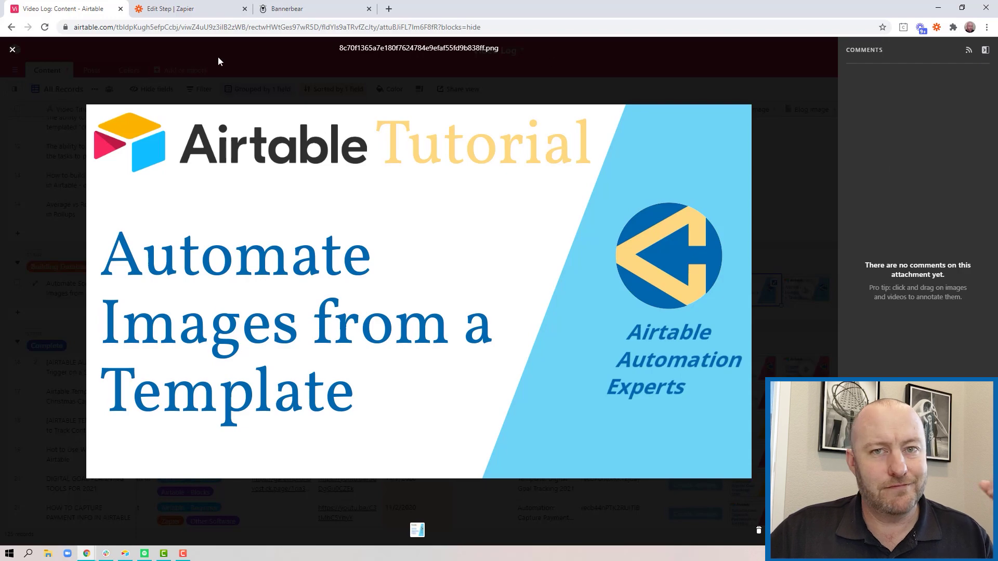
left_click(13, 49)
left_click(797, 289)
left_click(557, 293)
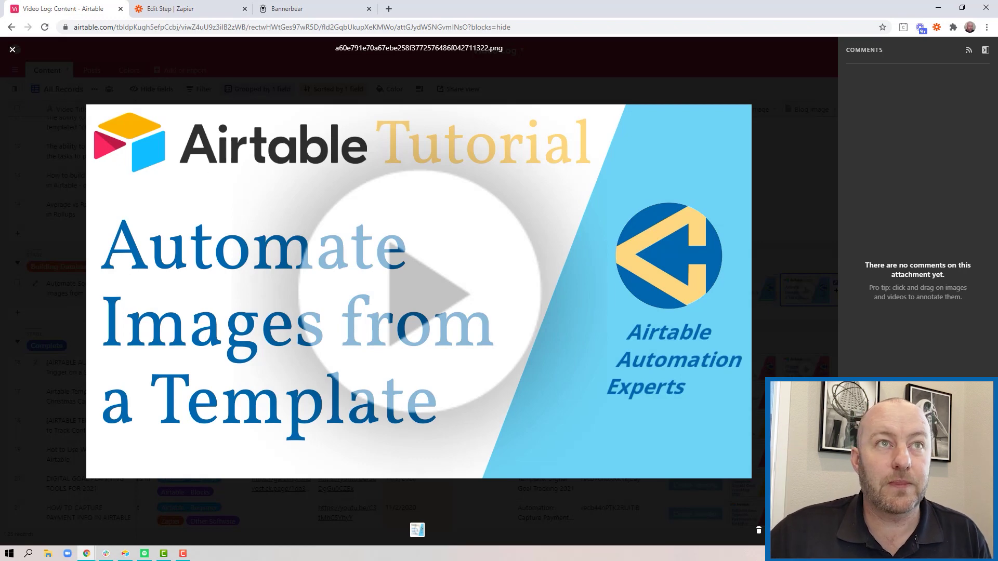
left_click(11, 50)
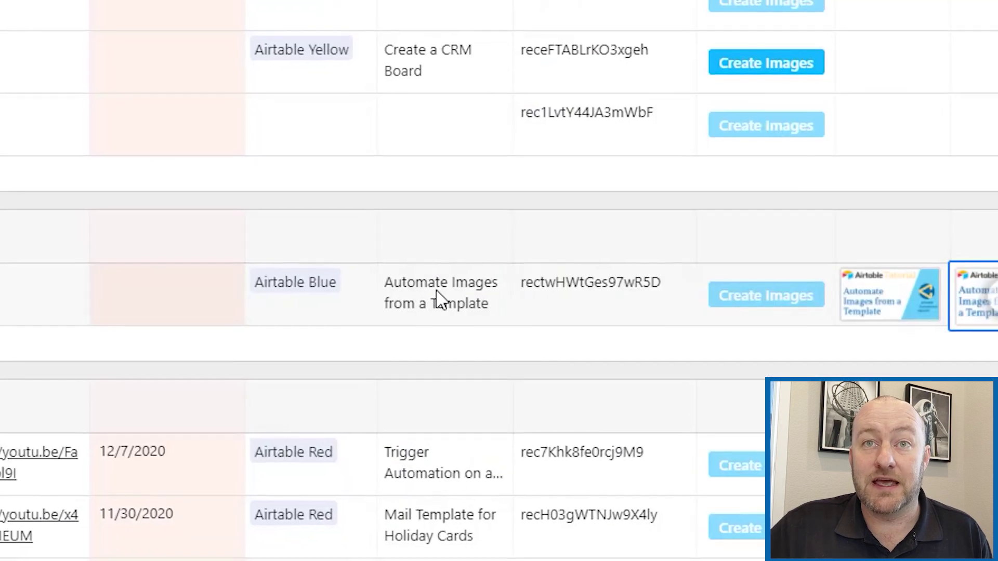
left_click(542, 295)
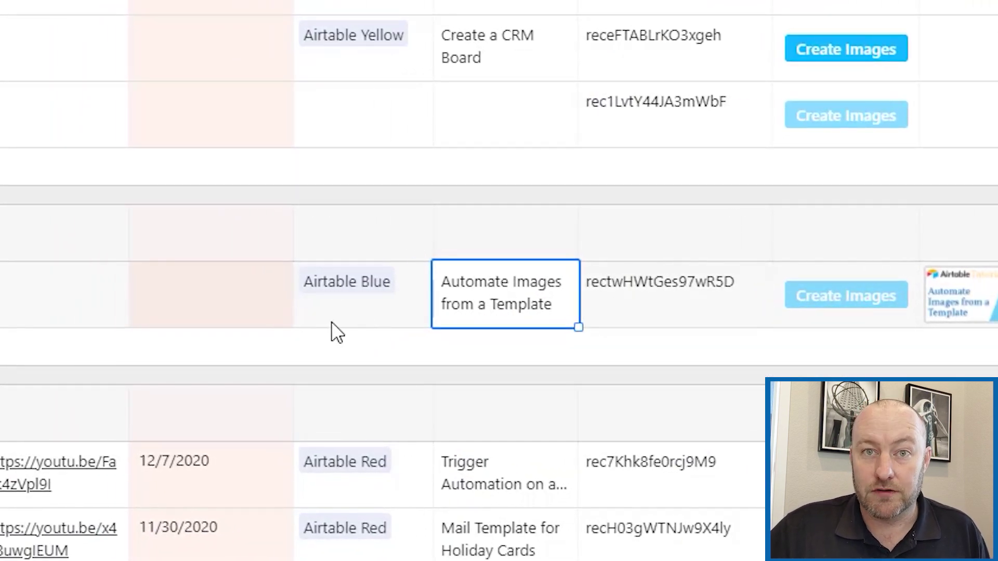
Step: Check the Building Database record's Color link, examine the Hex Code values in the Colors table, and return to the Content table
left_click(332, 324)
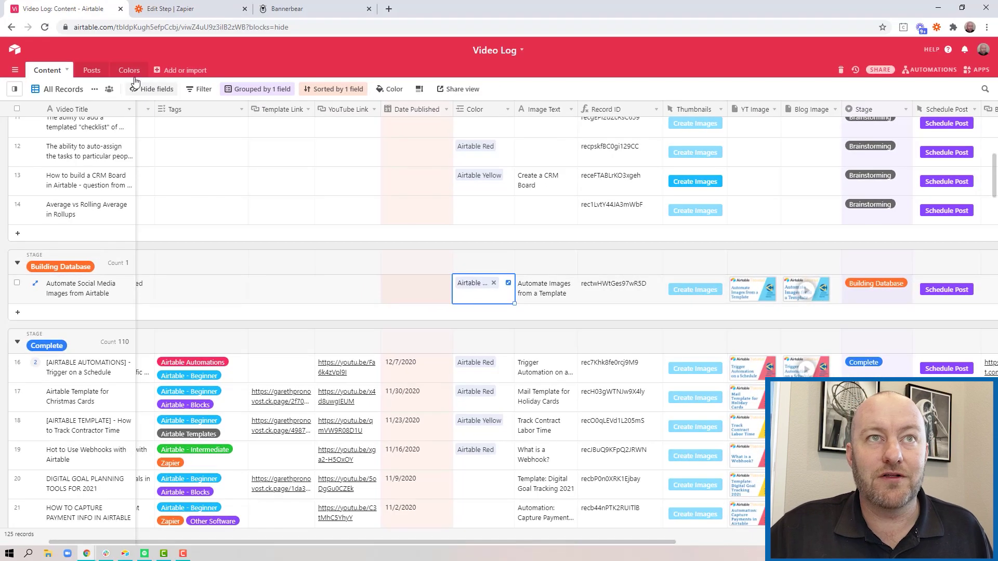
left_click(128, 71)
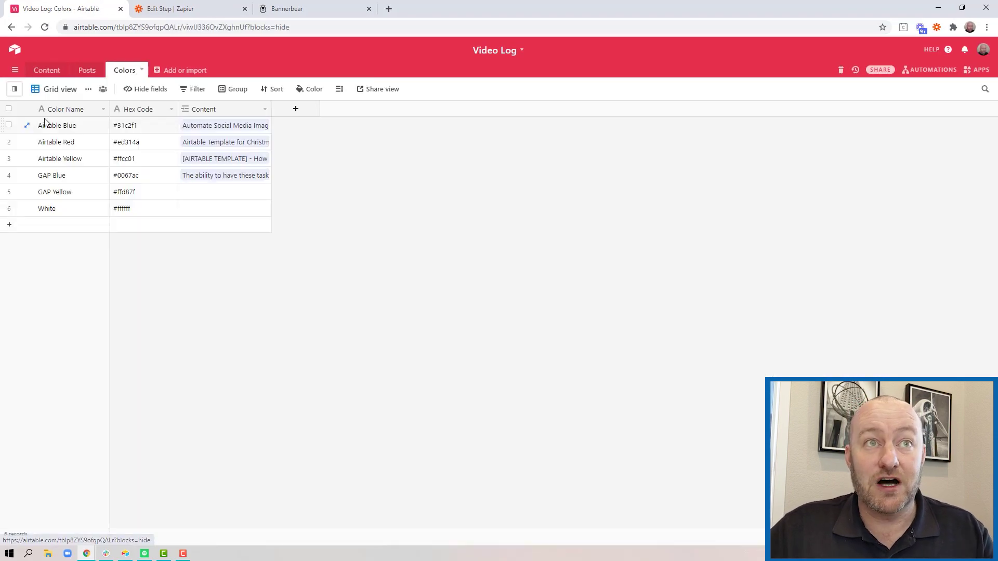
left_click(136, 126)
left_click(139, 208, "shift")
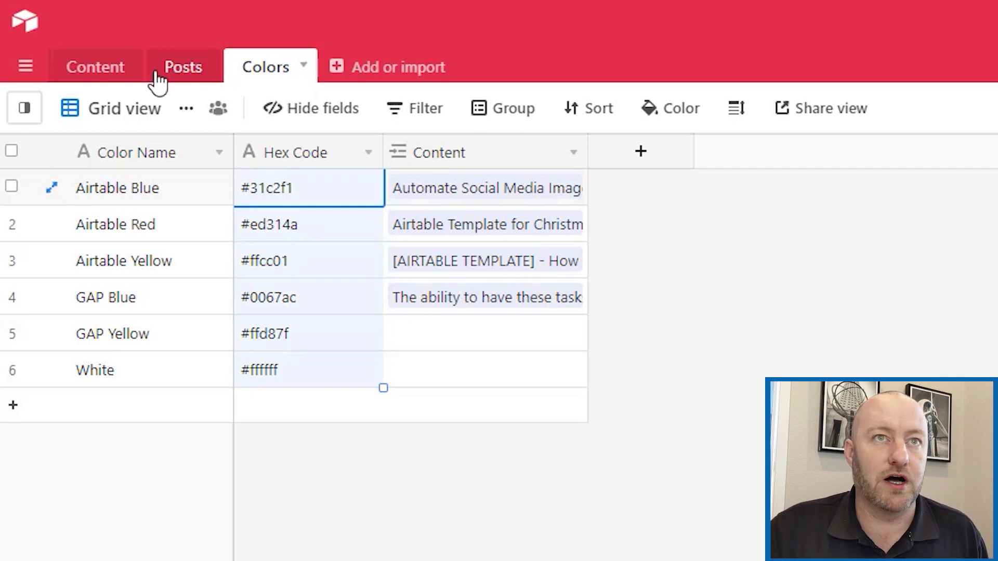
left_click(97, 76)
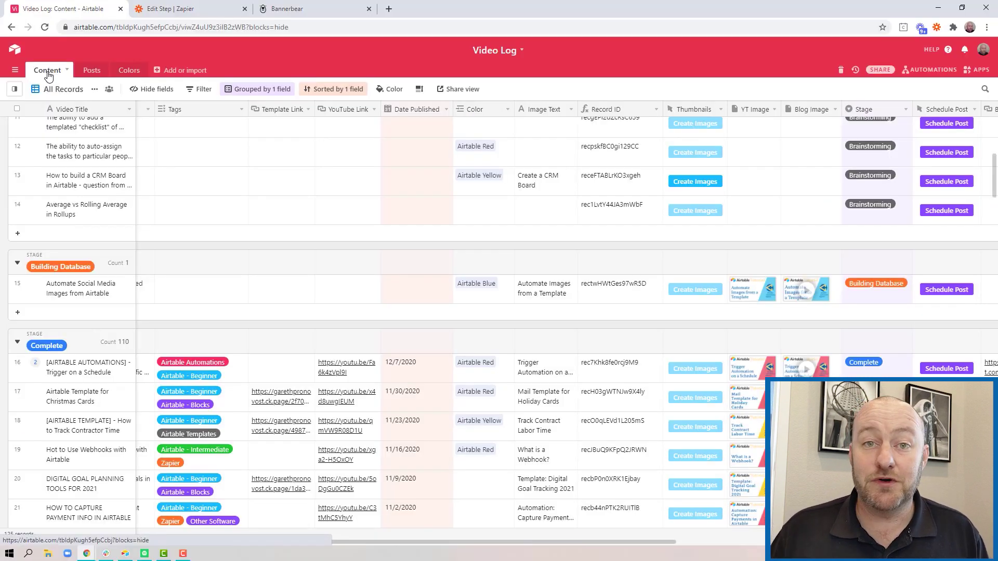
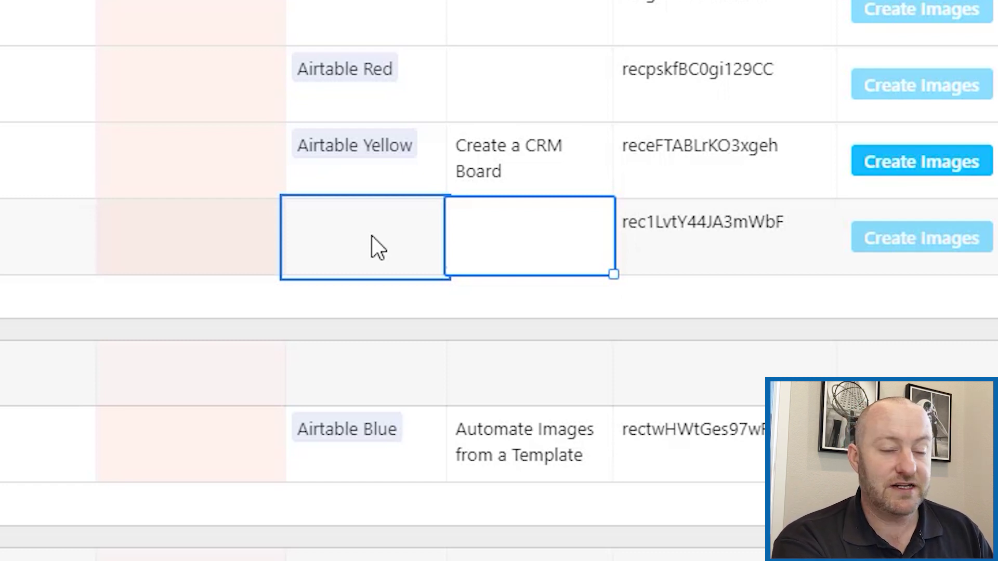
Step: Enter "Here is example text" as the Image Text of the "Average vs Rolling Average in Rollups" record
type("Here is example test")
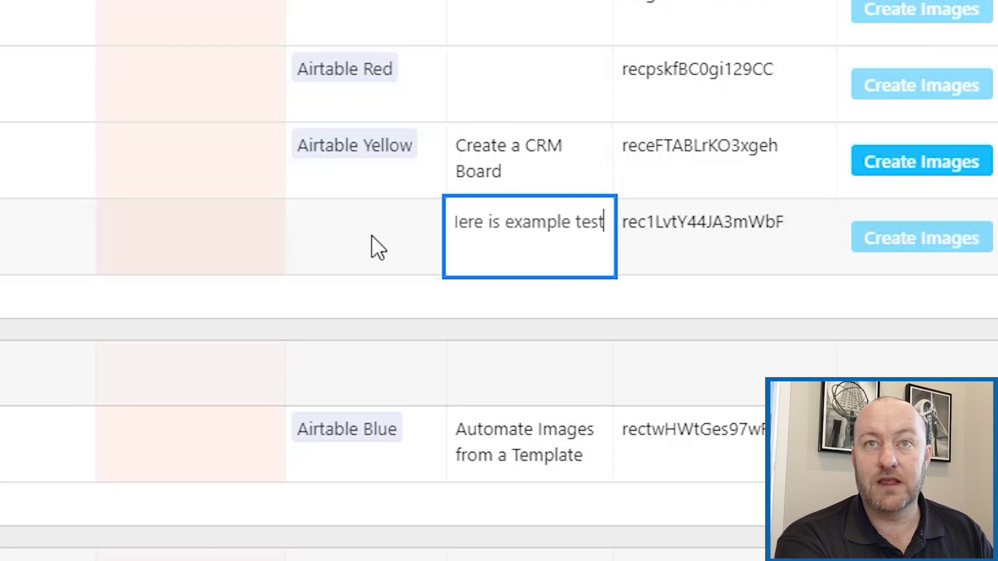
key("BackSpace")
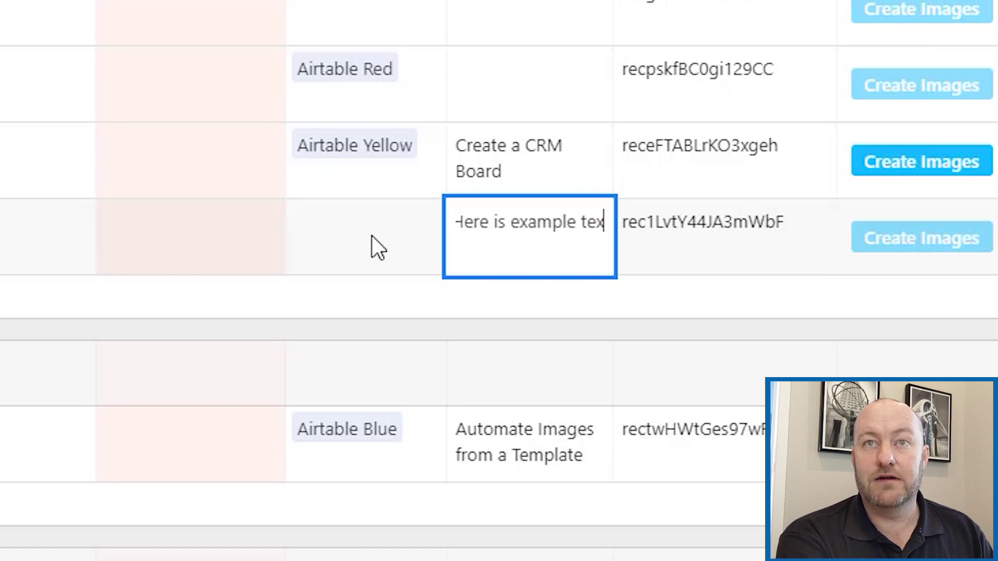
type("t")
key("Tab")
key("Left")
key("Left")
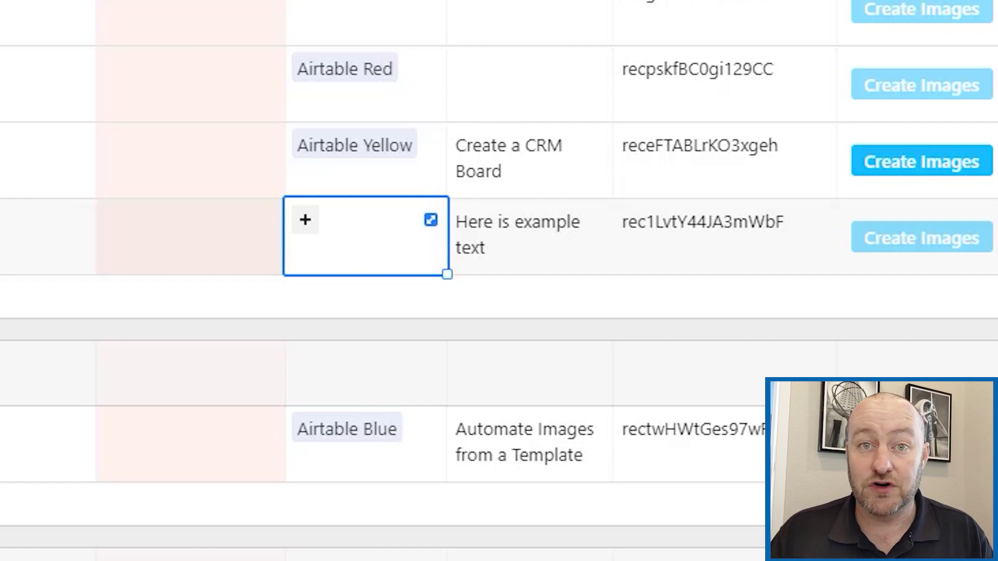
key("Right")
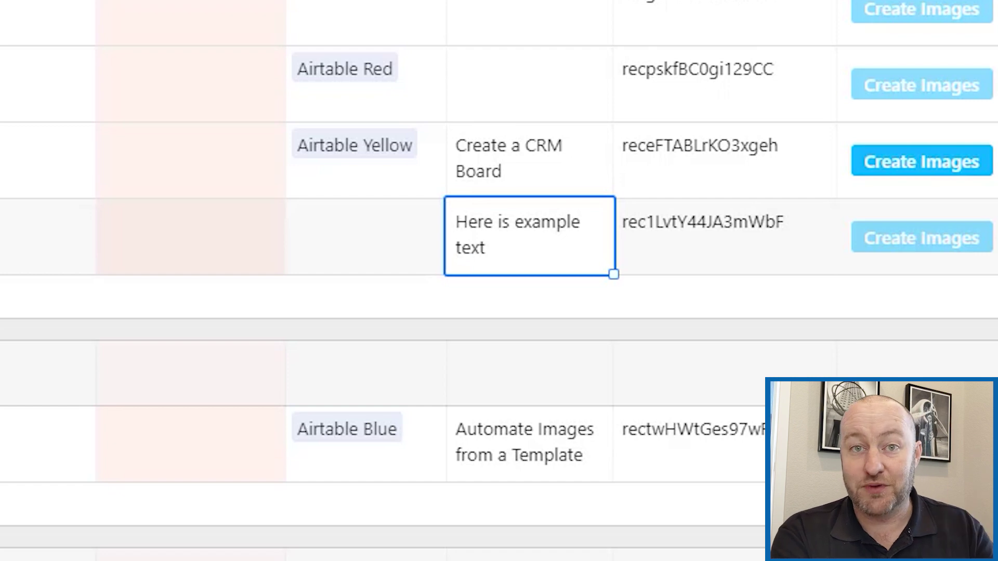
Step: Link the "Average vs Rolling Average in Rollups" record's Color to Airtable Yellow
left_click(364, 236)
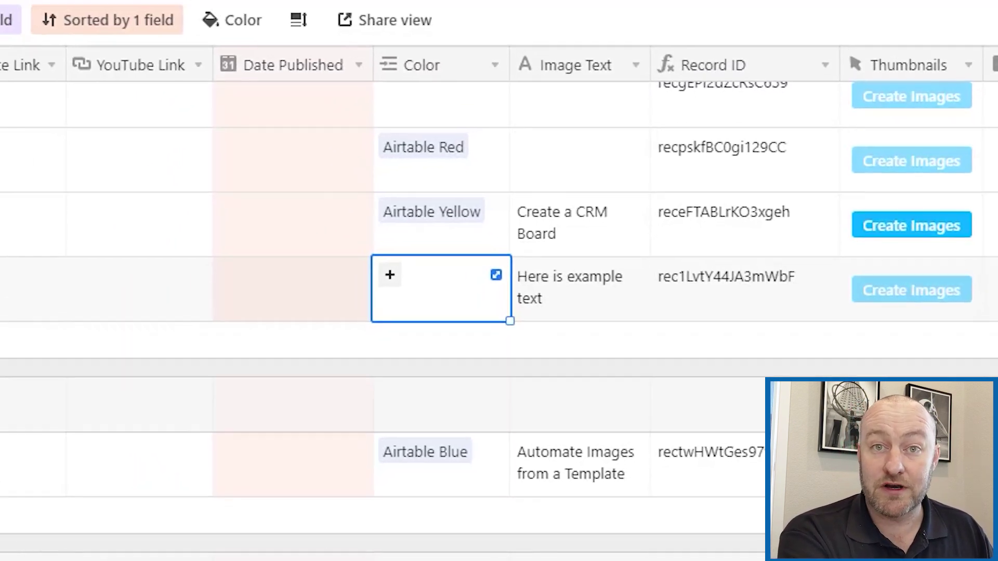
type("yel")
key("Down")
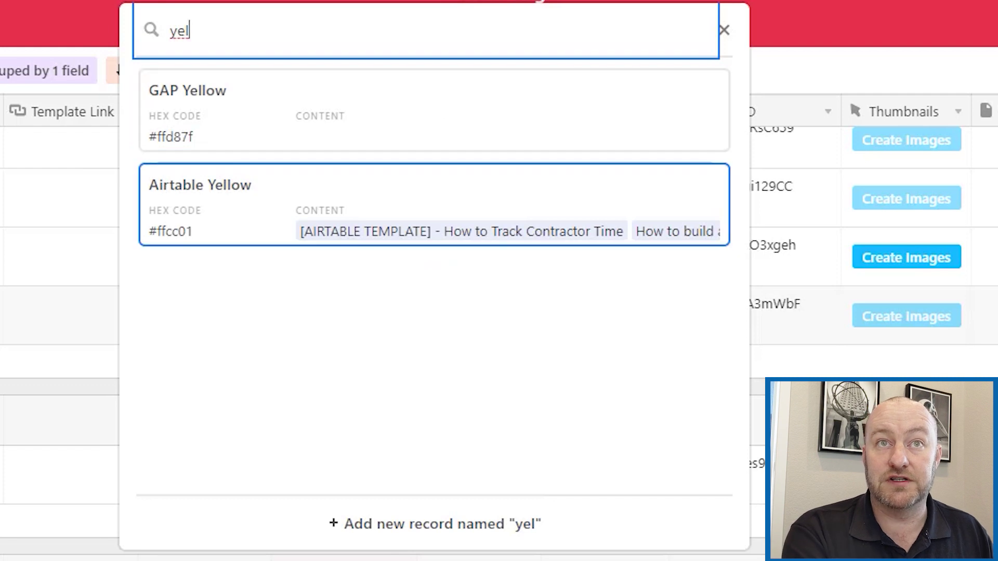
key("Return")
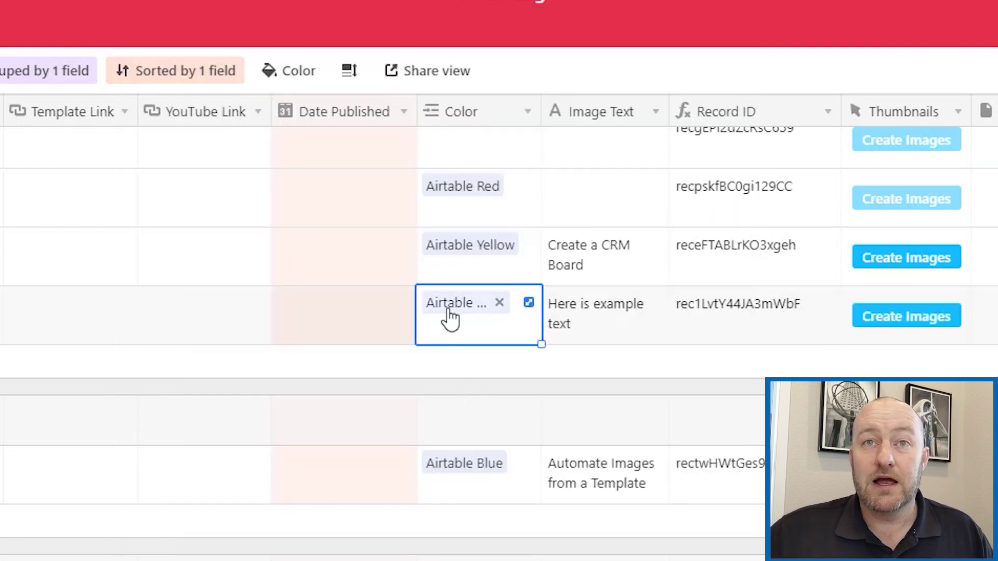
Step: Run Create Images for the "Average vs Rolling Average in Rollups" record and close the webhook response page
left_click(979, 333)
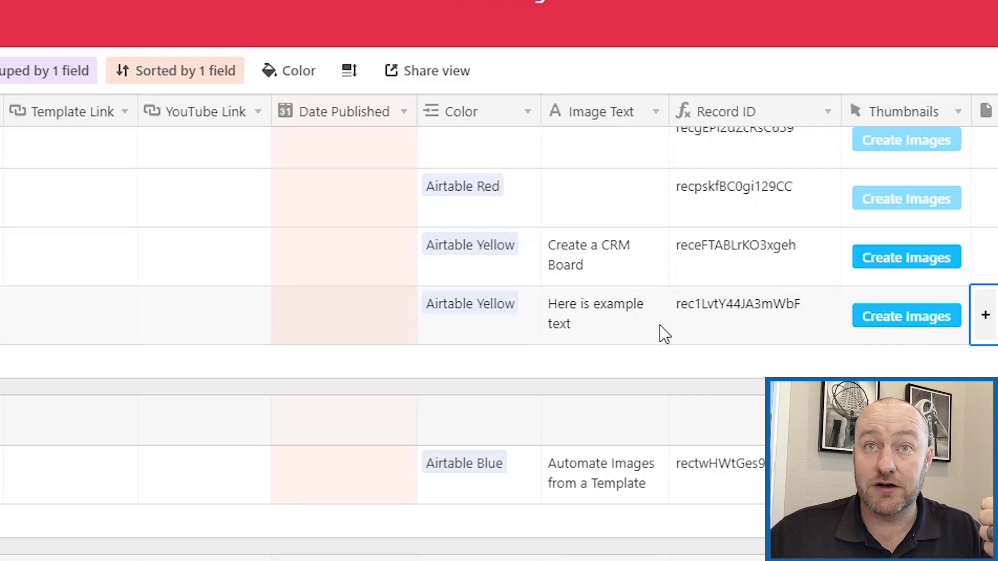
left_click(612, 319)
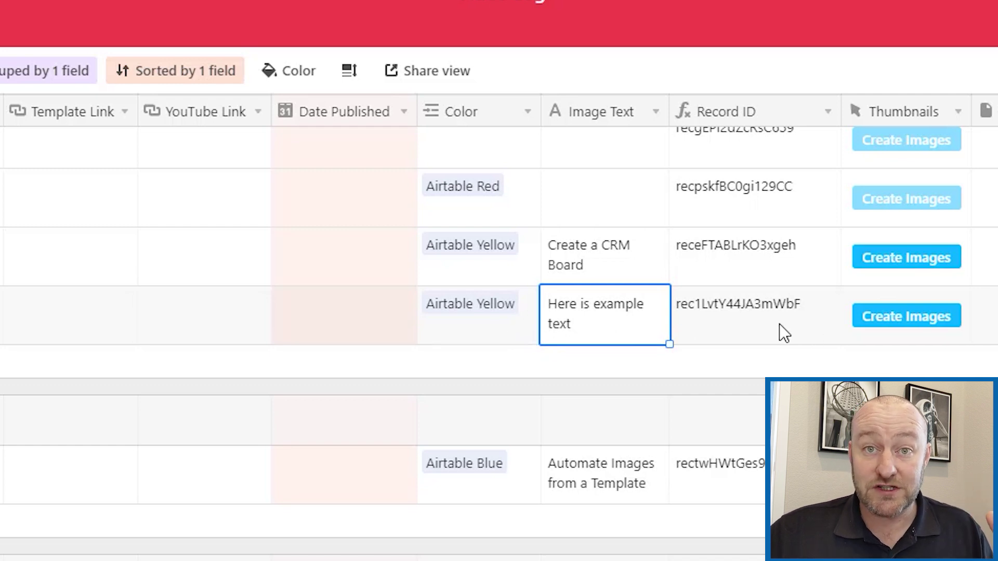
left_click(915, 315)
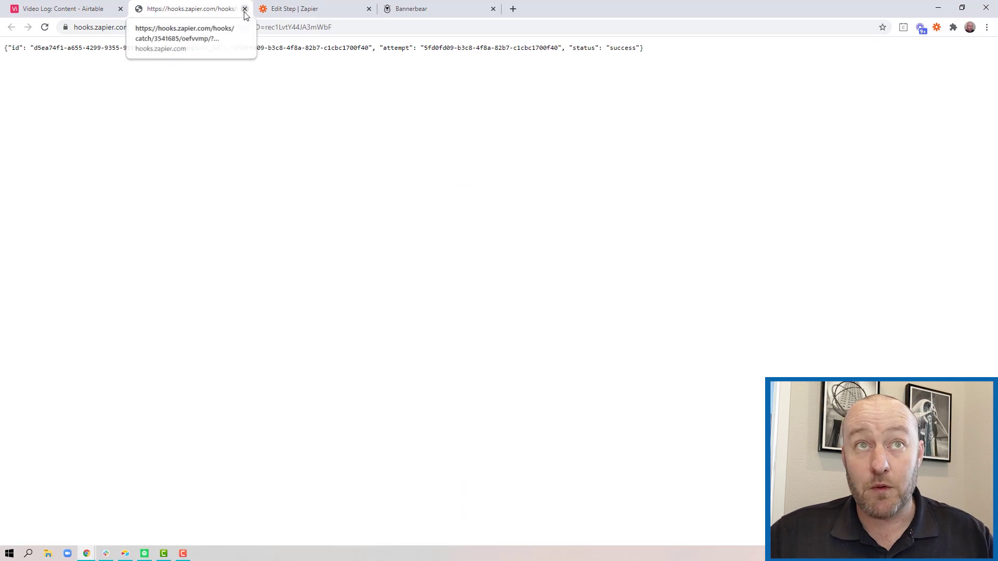
left_click(245, 9)
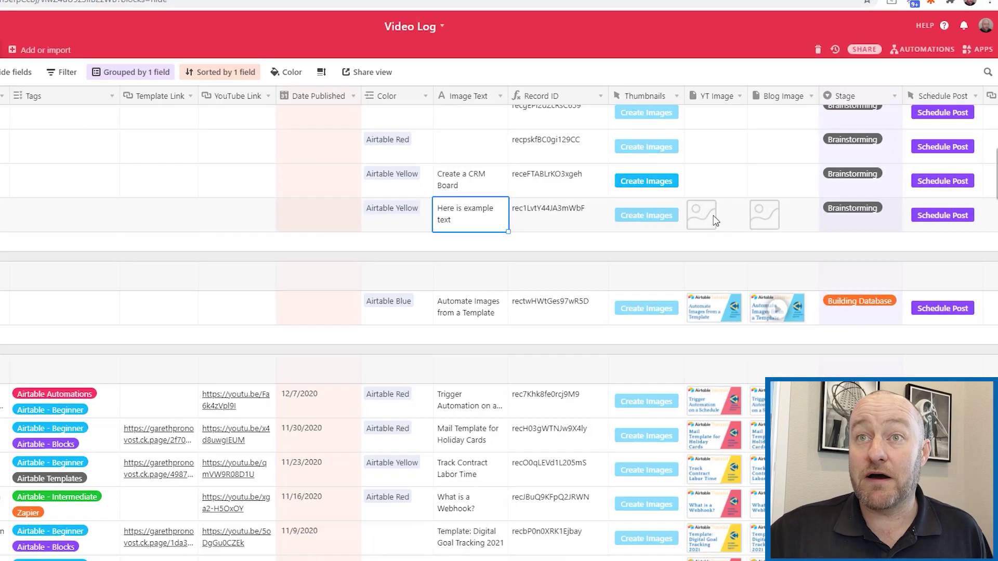
Step: View the generated YT Image of the "Average vs Rolling Average in Rollups" record at full size, checking its text and color, and close it
left_click(698, 222)
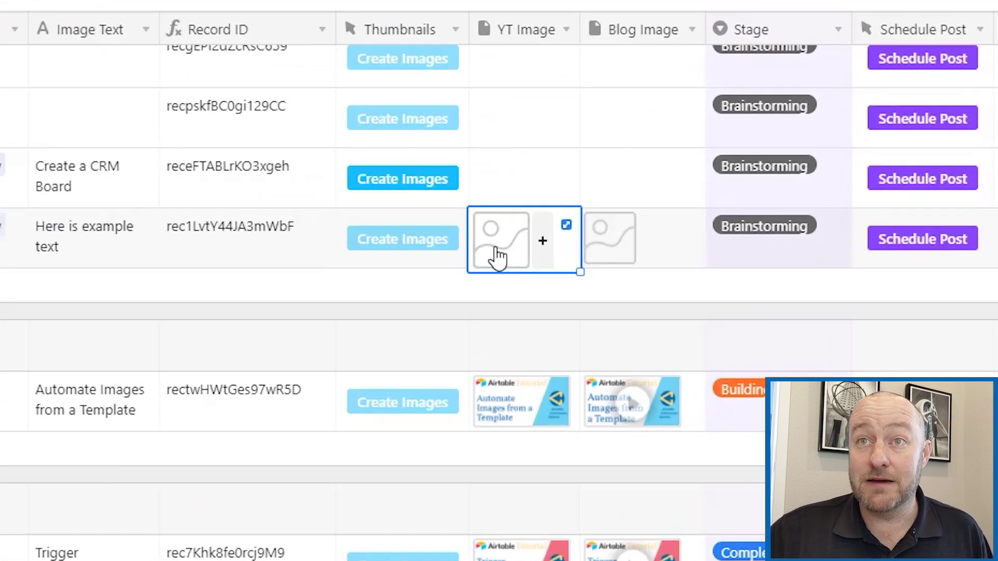
left_click(699, 222)
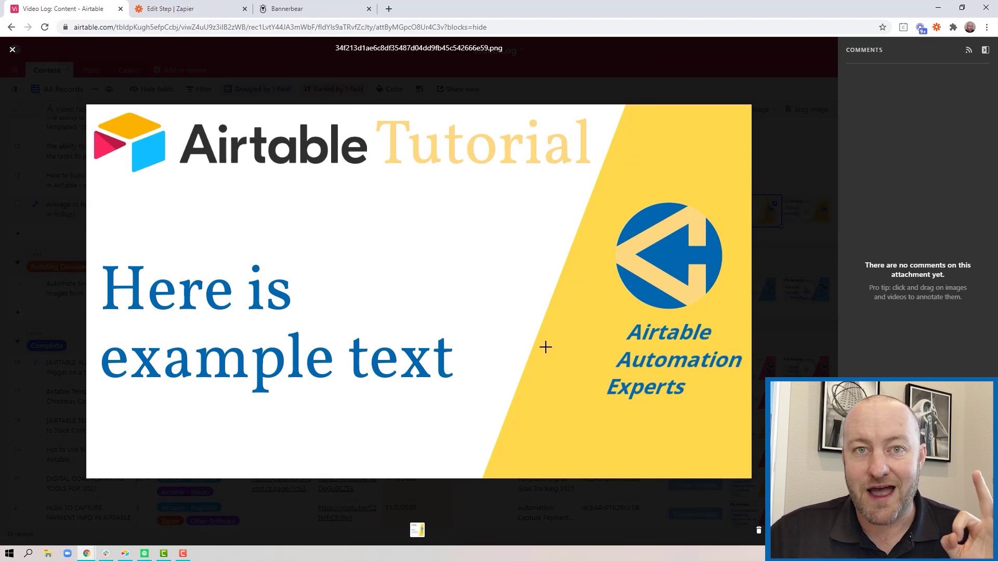
left_click(13, 51)
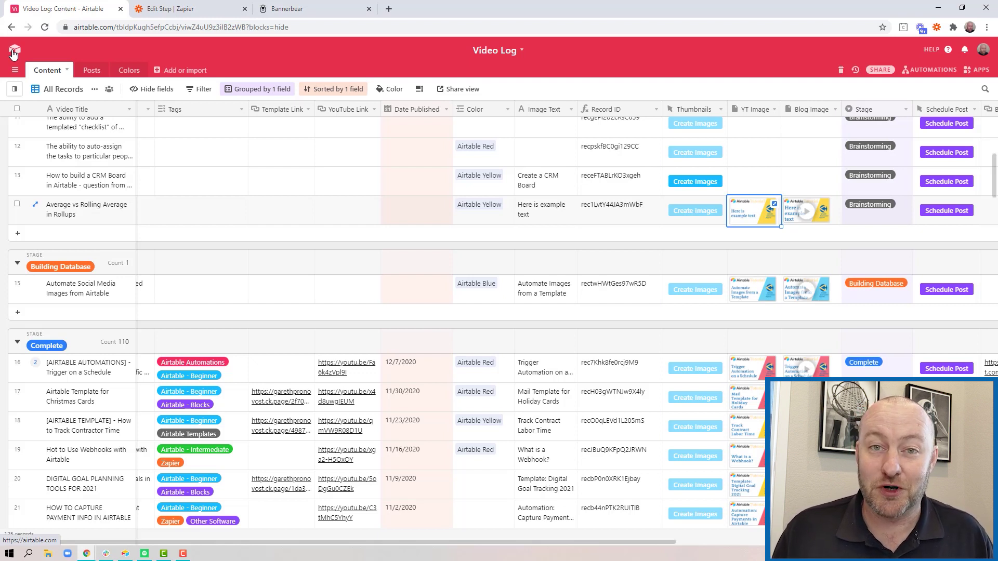
Step: Reopen the record's YT Image, mark the "e" of "example" as an annotation area, and start its comment with "Capit"
left_click(753, 220)
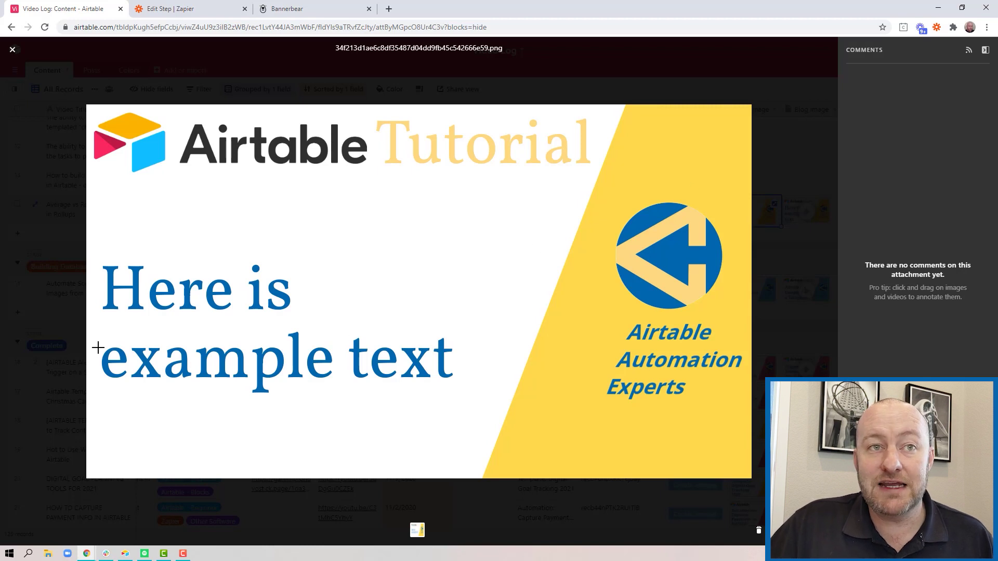
left_click_drag(96, 344, 130, 390)
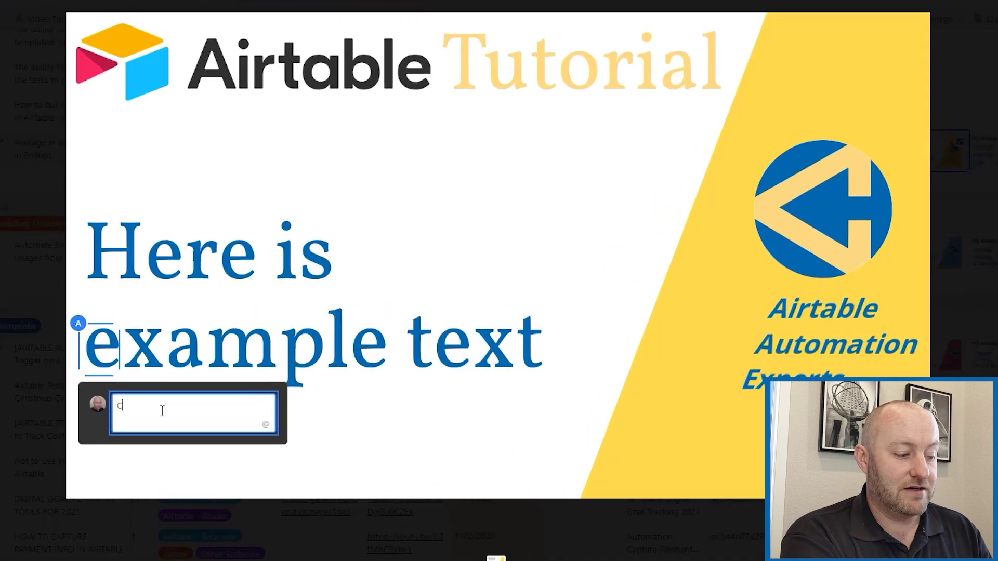
type("Capit")
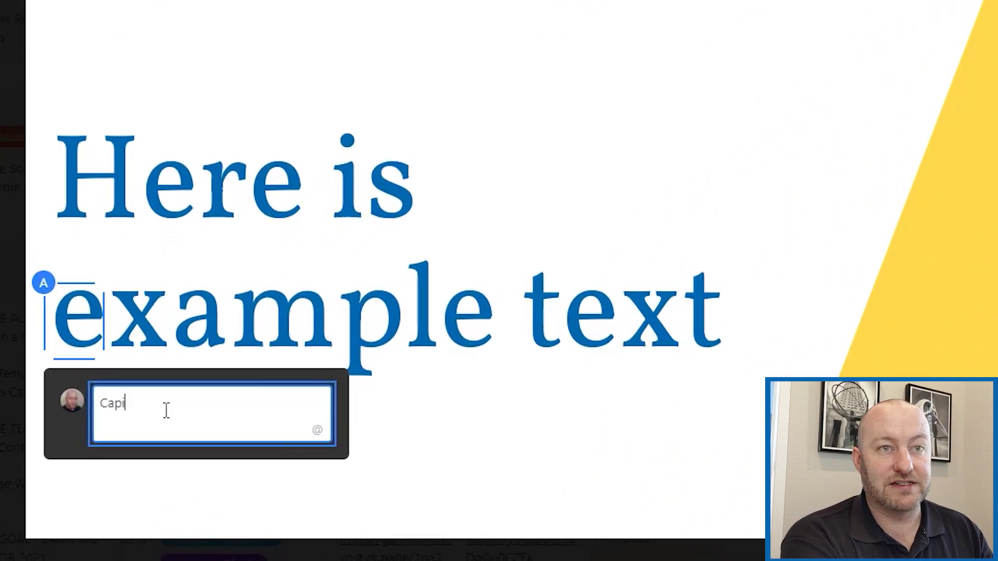